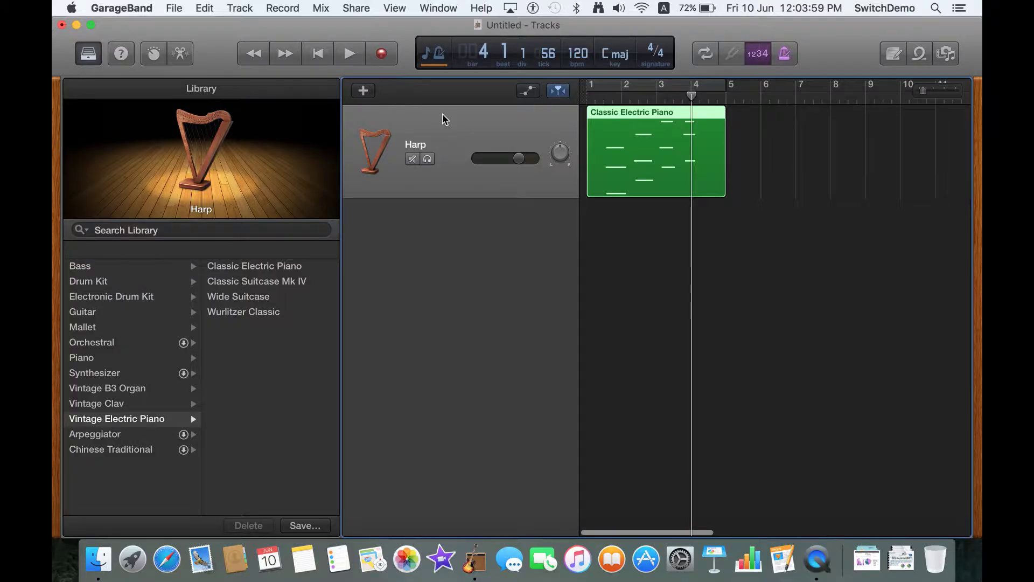
Delete the Harp track together with its Classic Electric Piano region
{"action": "right_click", "coordinate": [444, 115]}
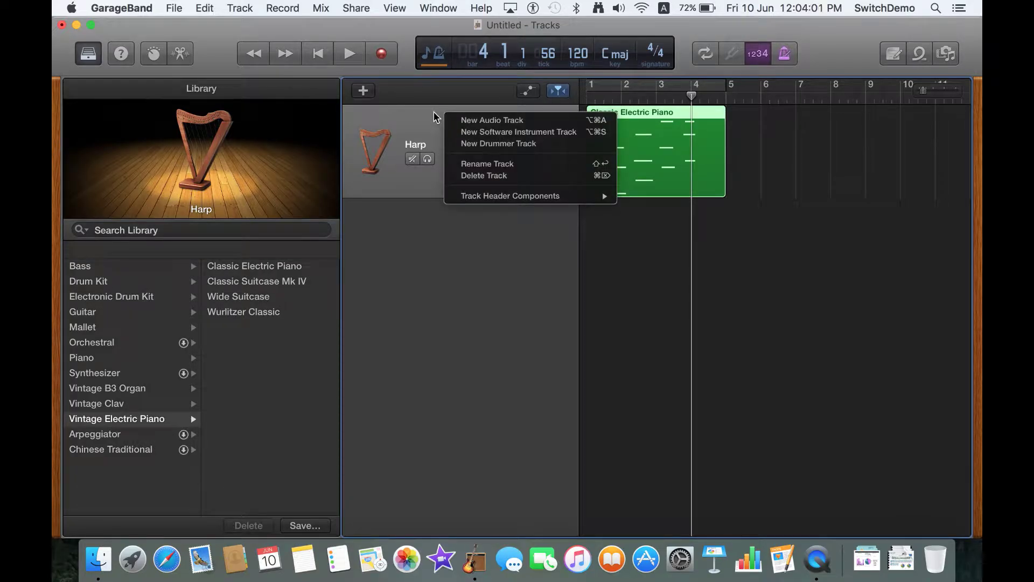
{"action": "key", "text": "Escape"}
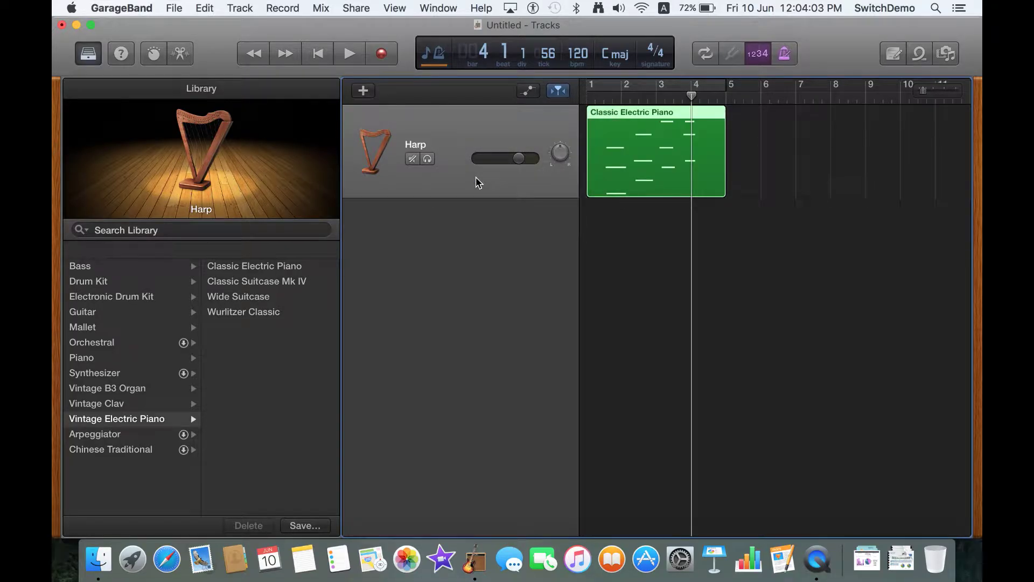
{"action": "left_click", "coordinate": [638, 209]}
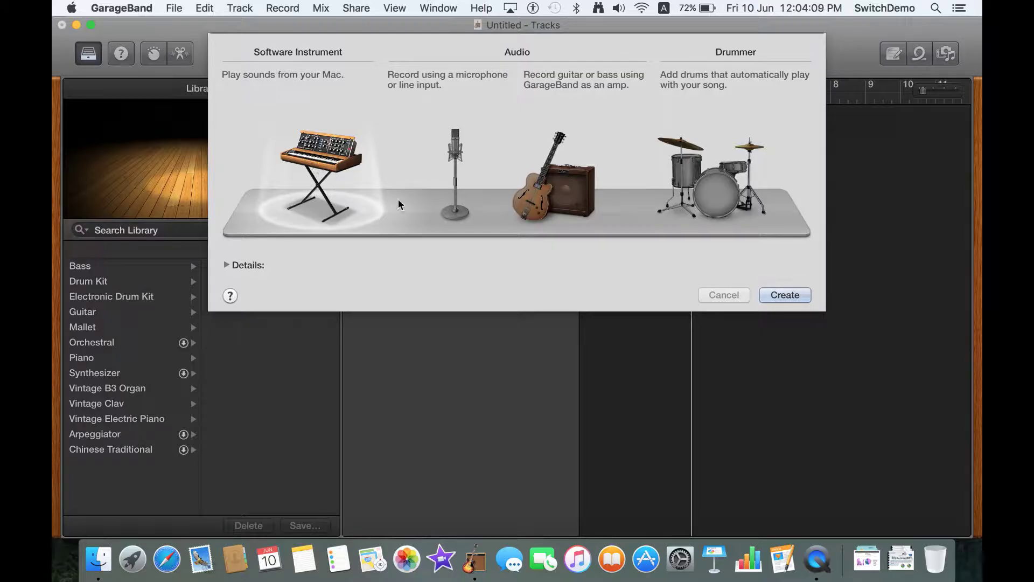
Create a Classic Electric Piano software instrument track, then close Musical Typing and the Library
{"action": "left_click", "coordinate": [778, 297]}
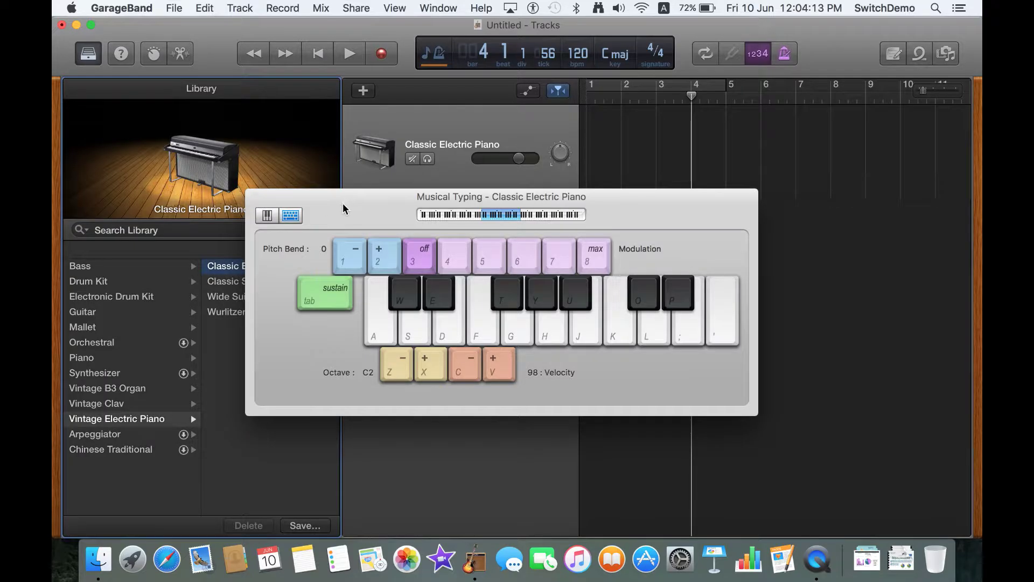
{"action": "mouse_move", "coordinate": [269, 199]}
{"action": "left_mouse_down"}
{"action": "mouse_move", "coordinate": [358, 250]}
{"action": "mouse_move", "coordinate": [287, 205]}
{"action": "left_mouse_up"}
{"action": "left_click", "coordinate": [258, 195]}
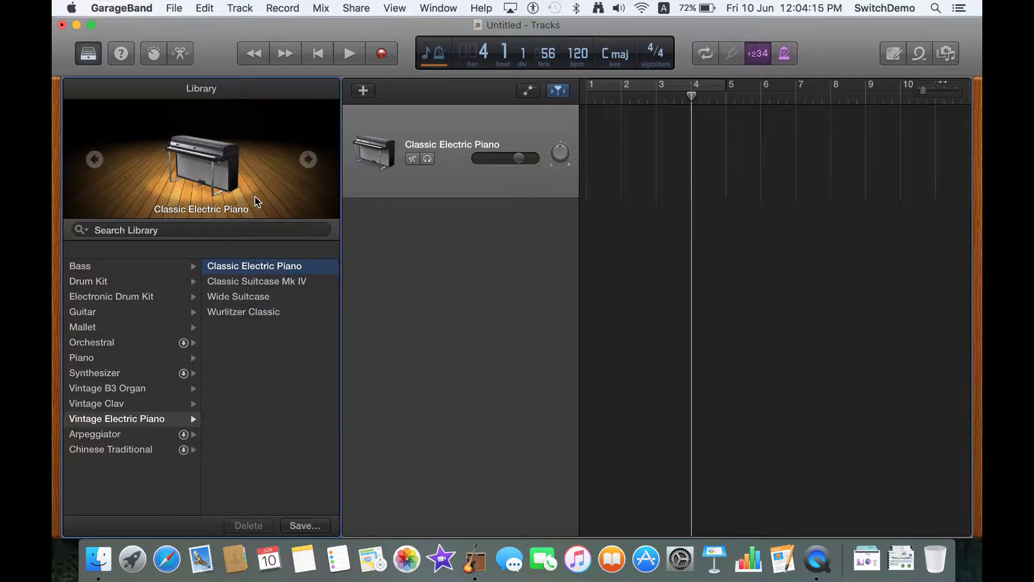
{"action": "left_click", "coordinate": [93, 58]}
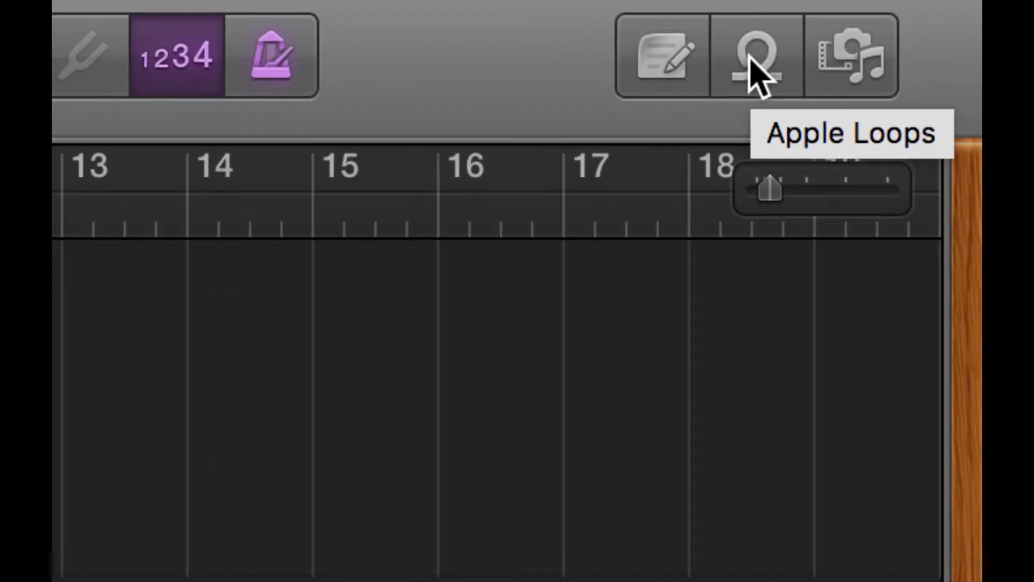
Show the Apple Loops browser with its 4524 loops and return the playhead to bar 1
{"action": "left_click", "coordinate": [752, 59]}
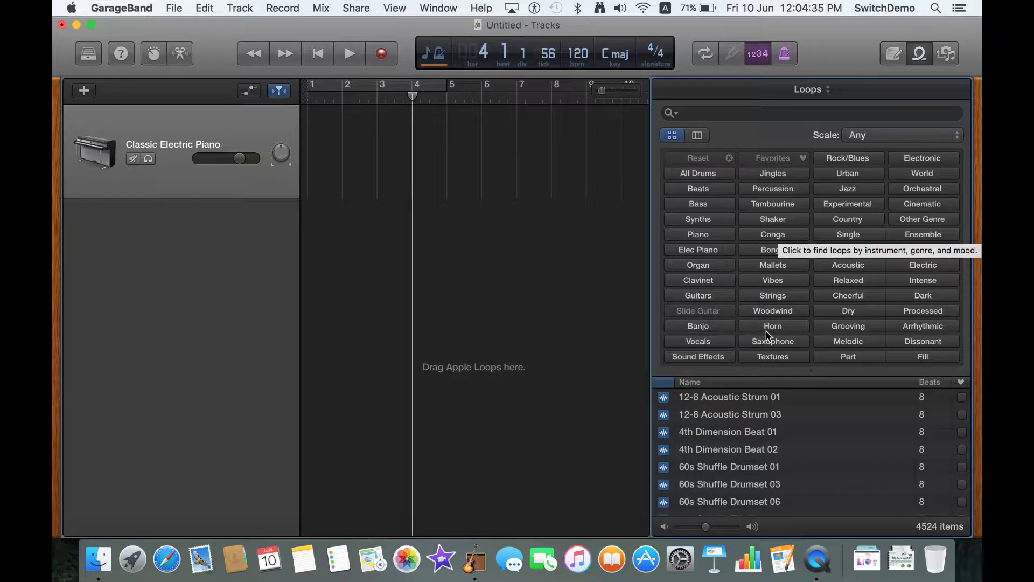
{"action": "scroll", "coordinate": [771, 485], "scroll_direction": "down", "scroll_amount": 10}
{"action": "scroll", "coordinate": [771, 487], "scroll_direction": "down", "scroll_amount": 8}
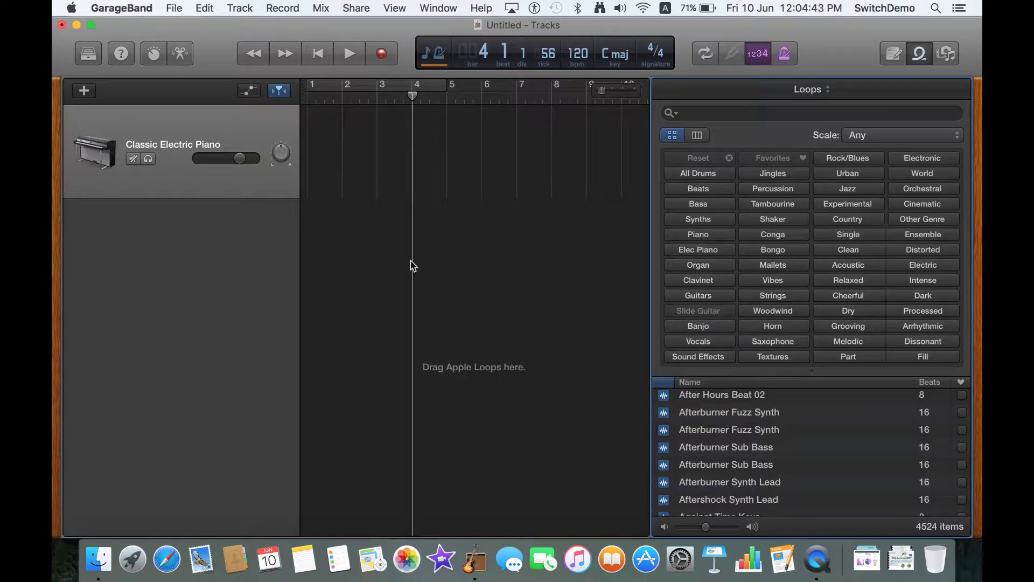
{"action": "left_click", "coordinate": [319, 53]}
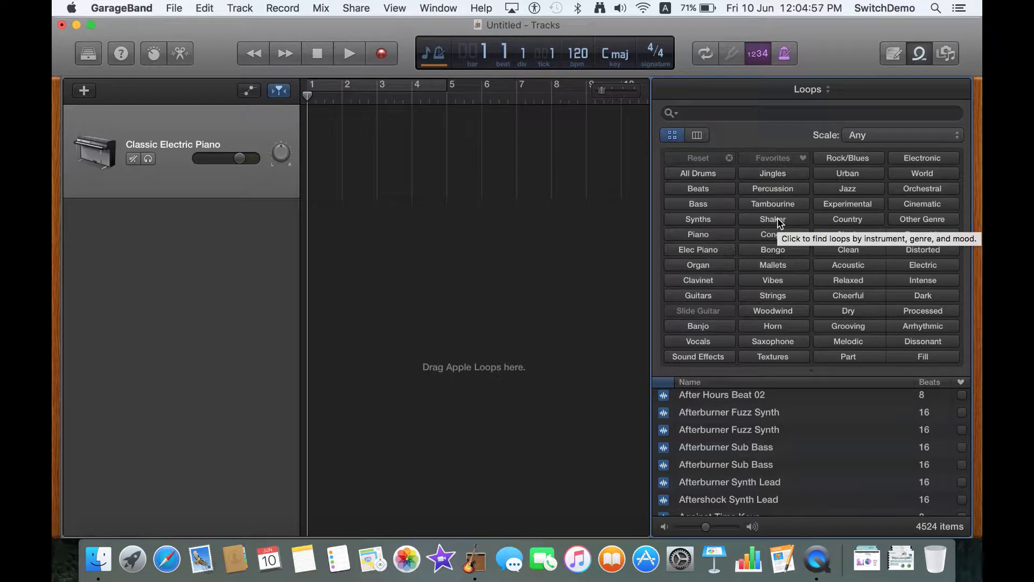
{"action": "left_click", "coordinate": [828, 90]}
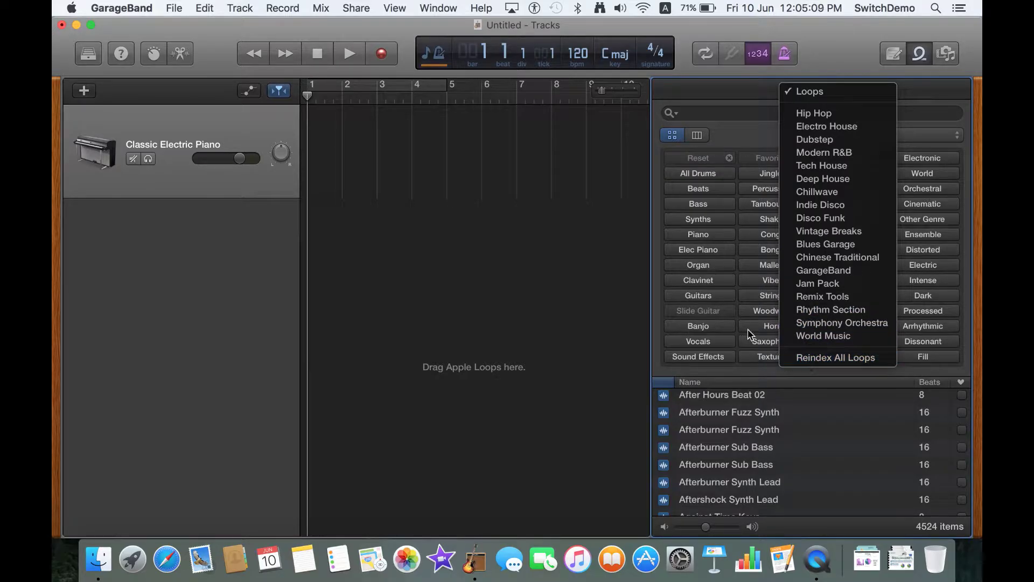
{"action": "left_click", "coordinate": [760, 371]}
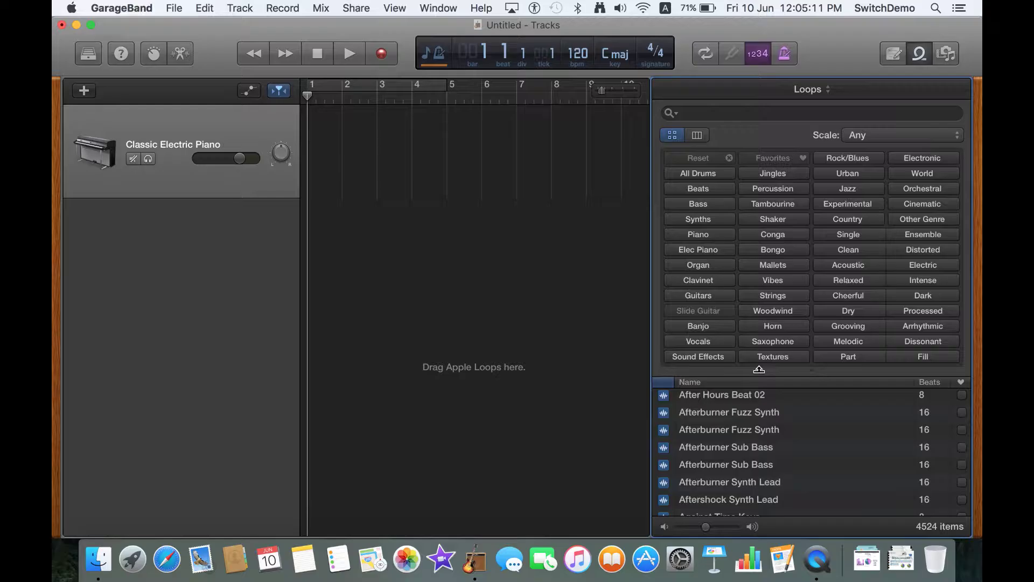
{"action": "left_click", "coordinate": [136, 6]}
{"action": "mouse_move", "coordinate": [156, 73]}
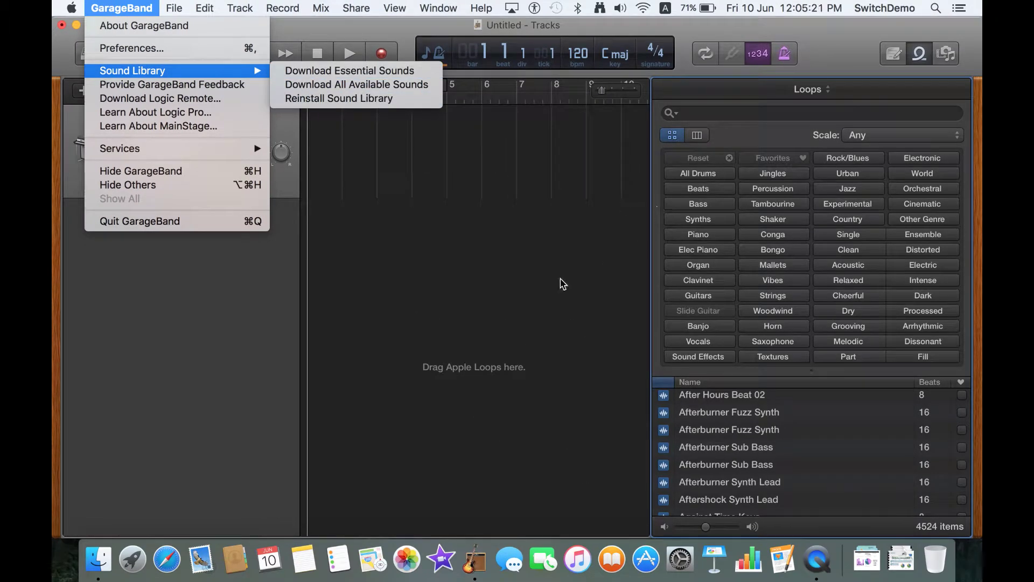
{"action": "left_click", "coordinate": [531, 271]}
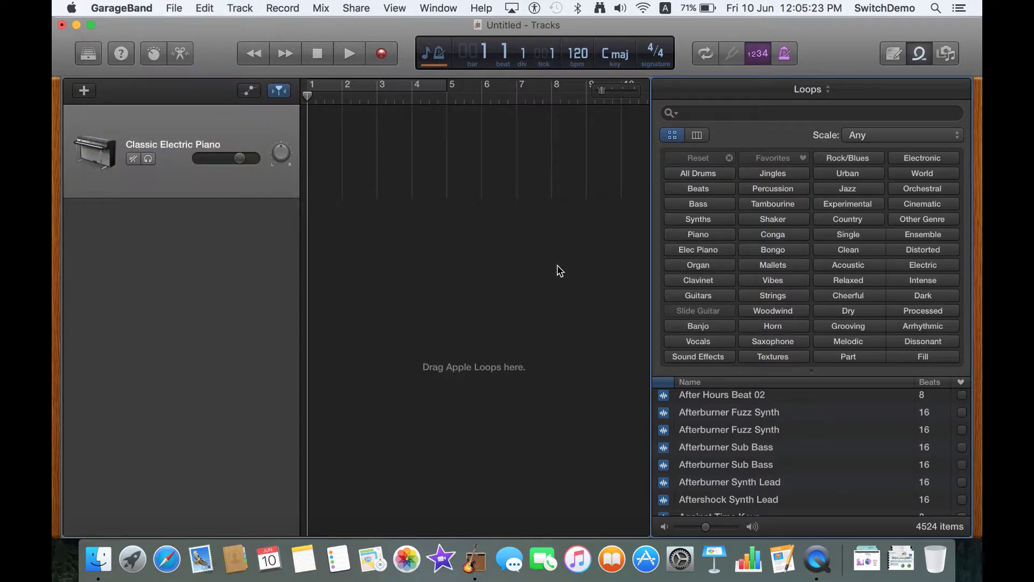
Filter loops by the Shaker keyword and audition Shaker 01 from the 12 results
{"action": "left_click", "coordinate": [784, 225]}
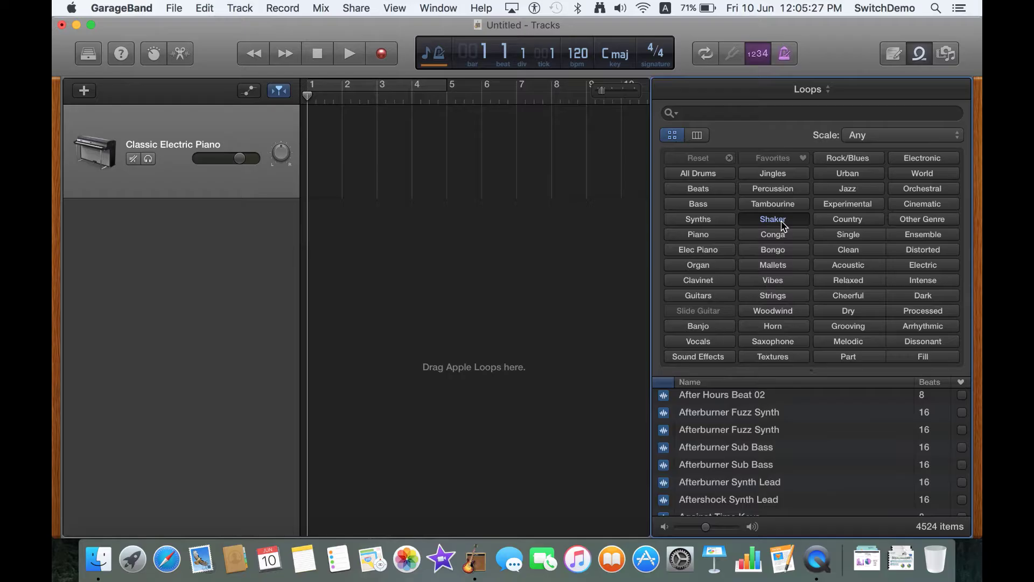
{"action": "scroll", "coordinate": [754, 465], "scroll_direction": "down", "scroll_amount": 1}
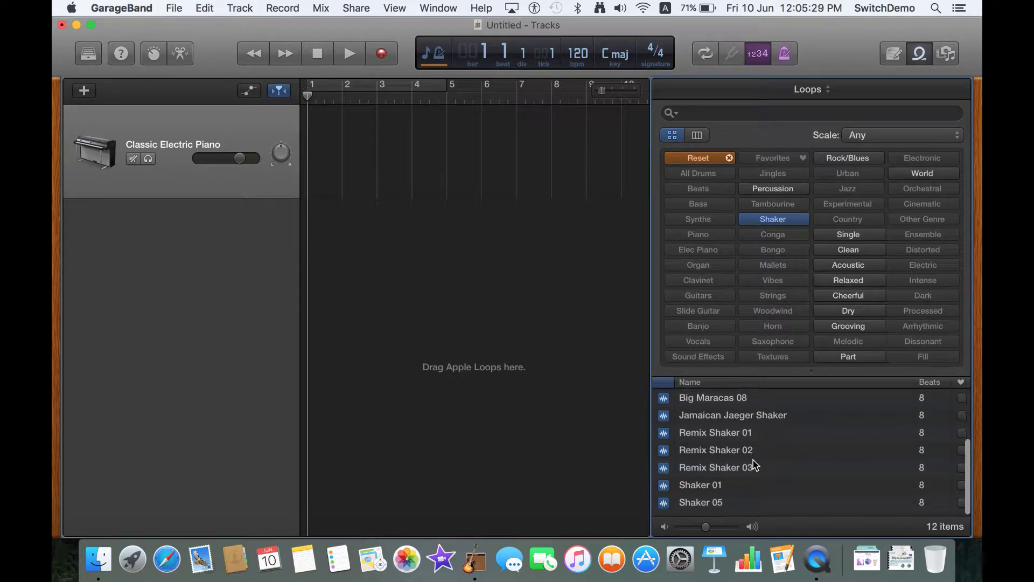
{"action": "scroll", "coordinate": [754, 465], "scroll_direction": "up", "scroll_amount": 5}
{"action": "scroll", "coordinate": [755, 464], "scroll_direction": "down", "scroll_amount": 5}
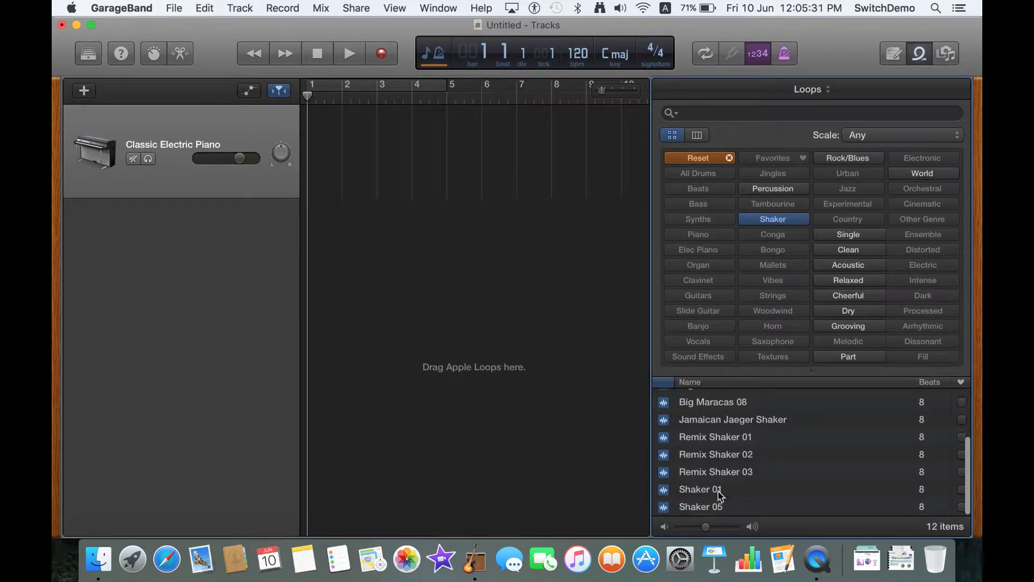
{"action": "left_click", "coordinate": [710, 494]}
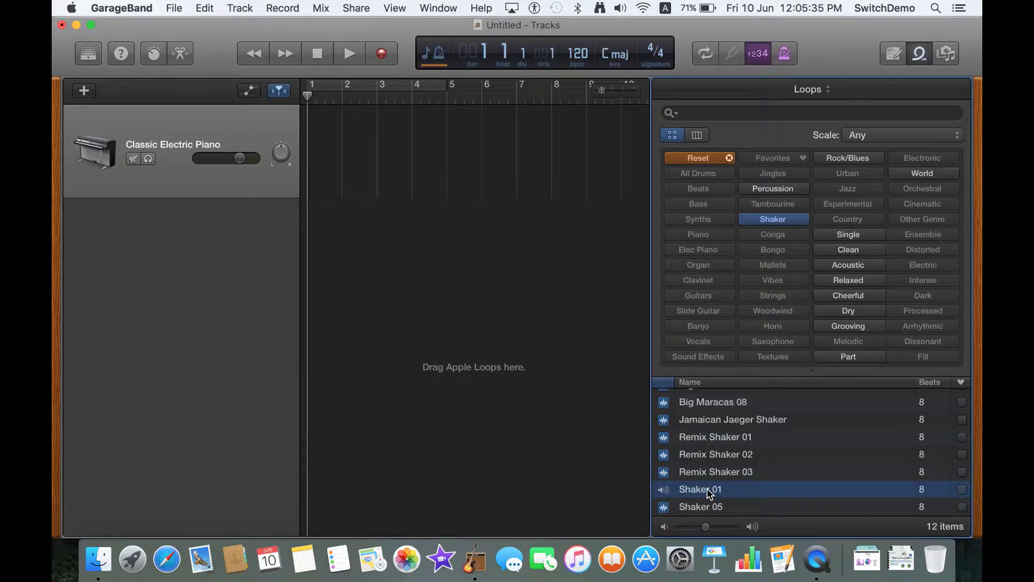
Place Shaker 01 as a new track at bar 4, then play and stop the song
{"action": "left_click_drag", "start_coordinate": [710, 493], "coordinate": [422, 237]}
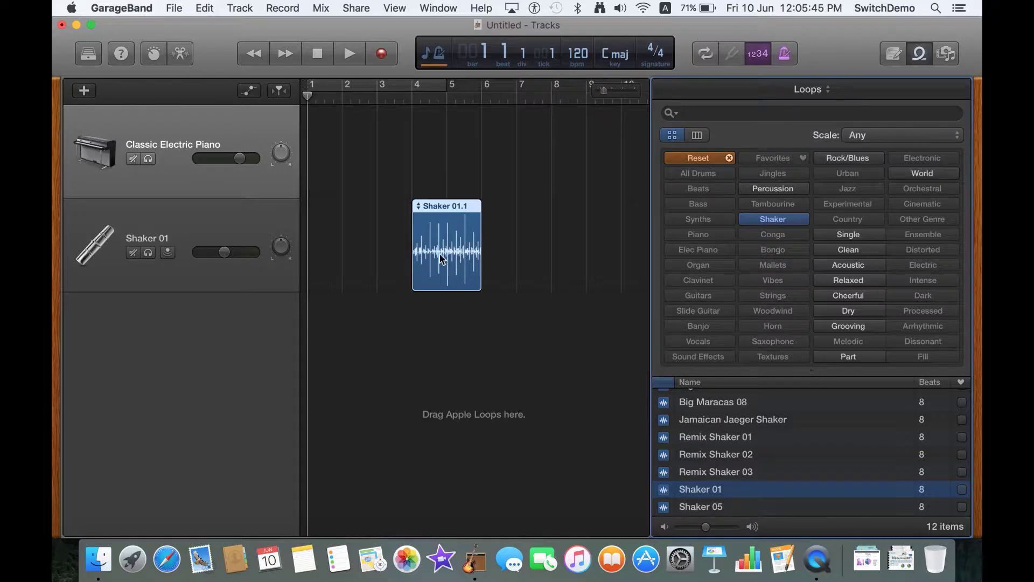
{"action": "left_click", "coordinate": [350, 54]}
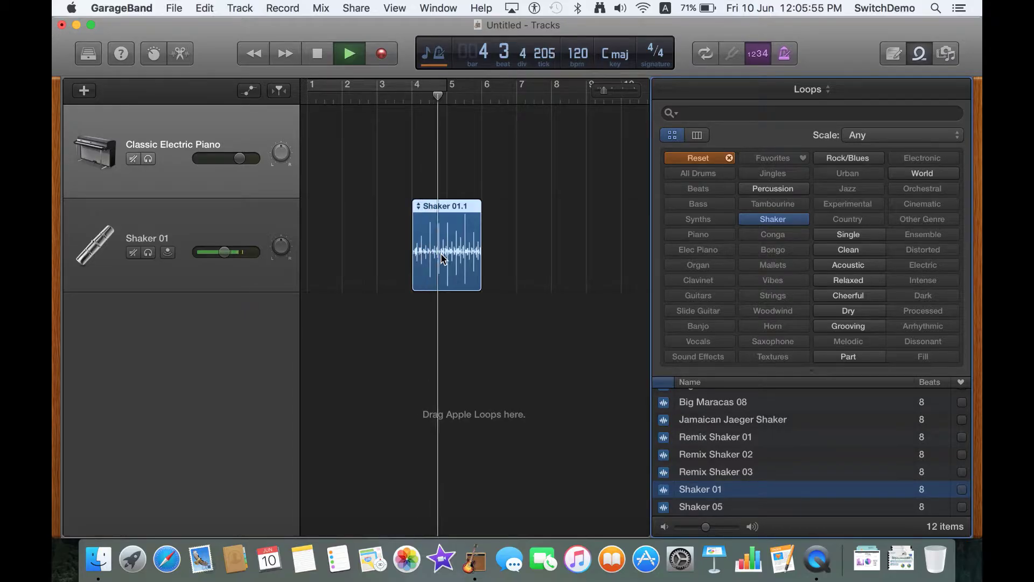
{"action": "key", "text": "space"}
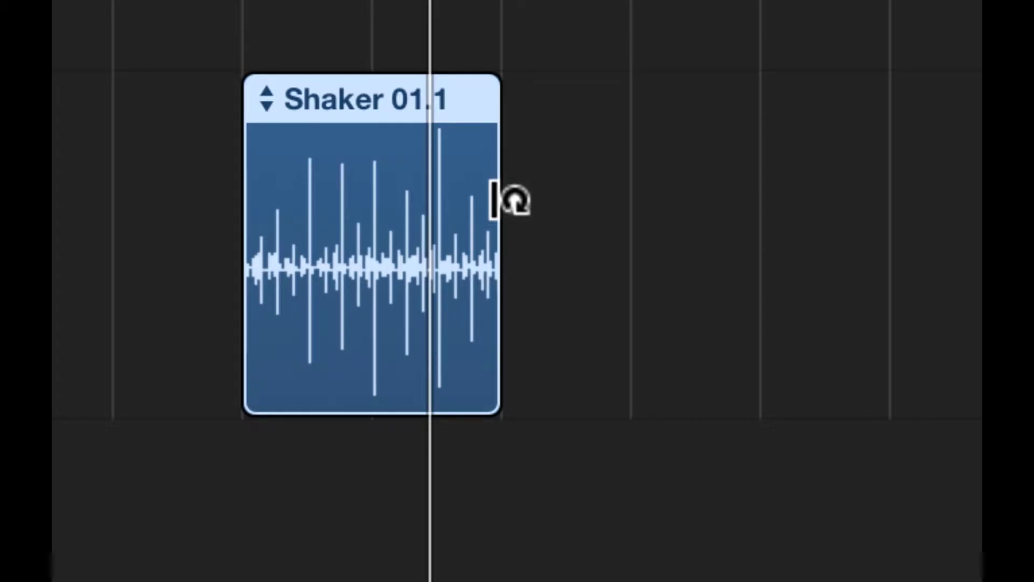
Loop the Shaker 01.1 region from bar 4 out to about bar 10
{"action": "mouse_move", "coordinate": [492, 199]}
{"action": "left_mouse_down"}
{"action": "mouse_move", "coordinate": [889, 208]}
{"action": "mouse_move", "coordinate": [580, 234]}
{"action": "mouse_move", "coordinate": [501, 208]}
{"action": "left_mouse_up"}
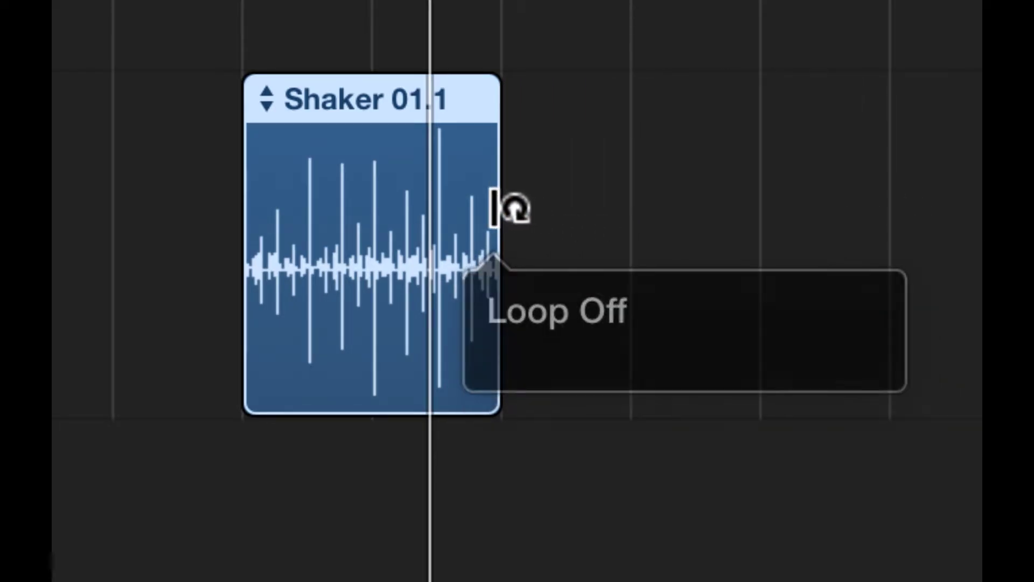
{"action": "left_click_drag", "start_coordinate": [493, 335], "coordinate": [519, 341]}
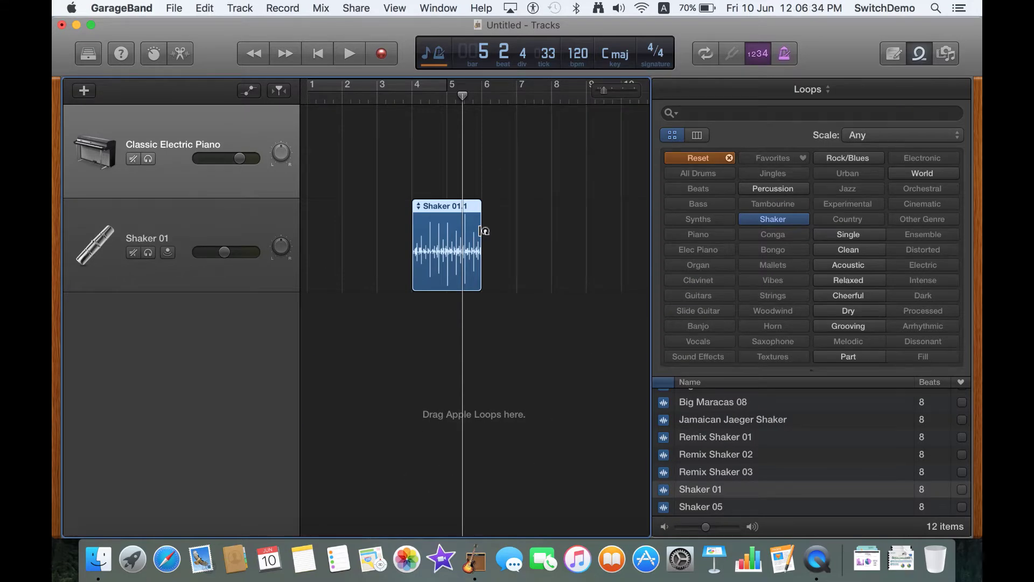
{"action": "left_click_drag", "start_coordinate": [487, 230], "coordinate": [658, 231]}
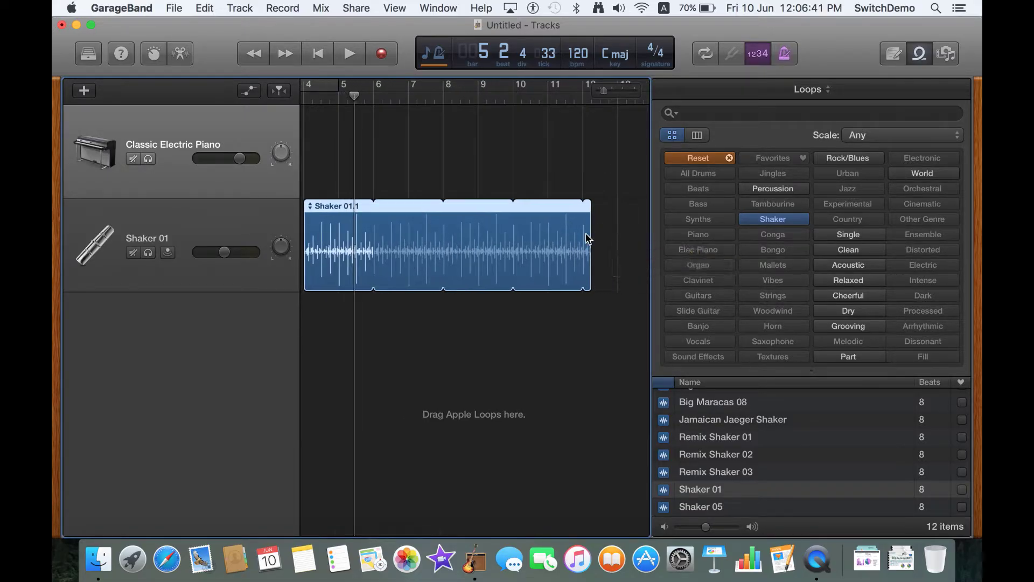
{"action": "scroll", "coordinate": [516, 288], "scroll_direction": "left", "scroll_amount": 5}
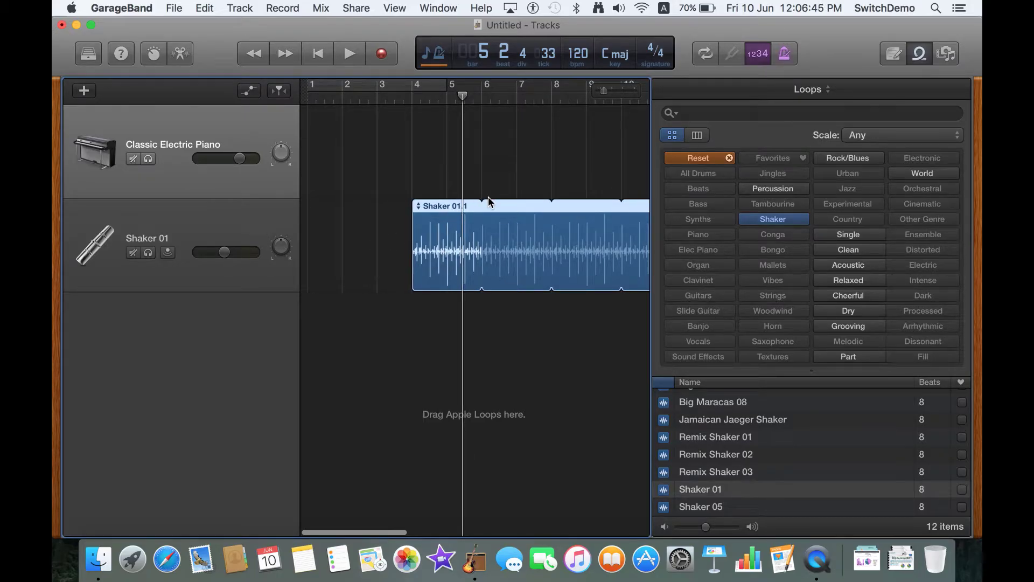
Swap the Shaker loop filter for the Conga keyword
{"action": "left_click", "coordinate": [764, 220]}
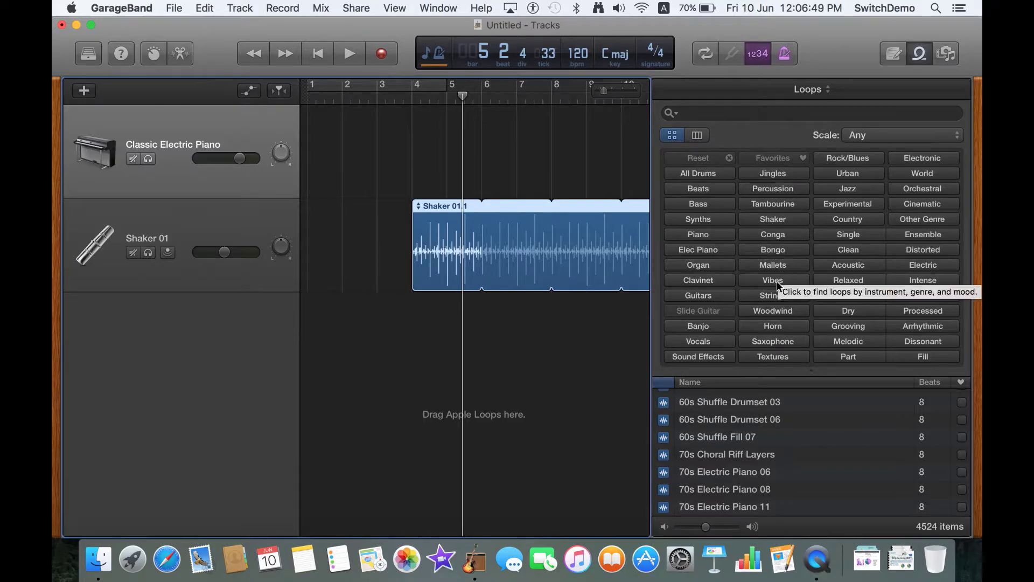
{"action": "left_click", "coordinate": [776, 234]}
{"action": "scroll", "coordinate": [742, 459], "scroll_direction": "down", "scroll_amount": 5}
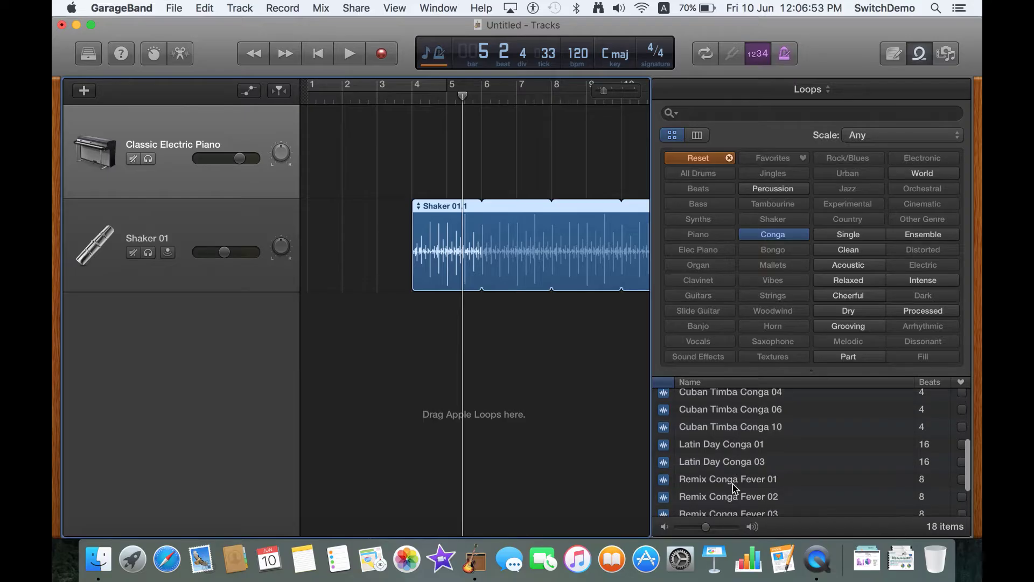
{"action": "scroll", "coordinate": [734, 488], "scroll_direction": "up", "scroll_amount": 5}
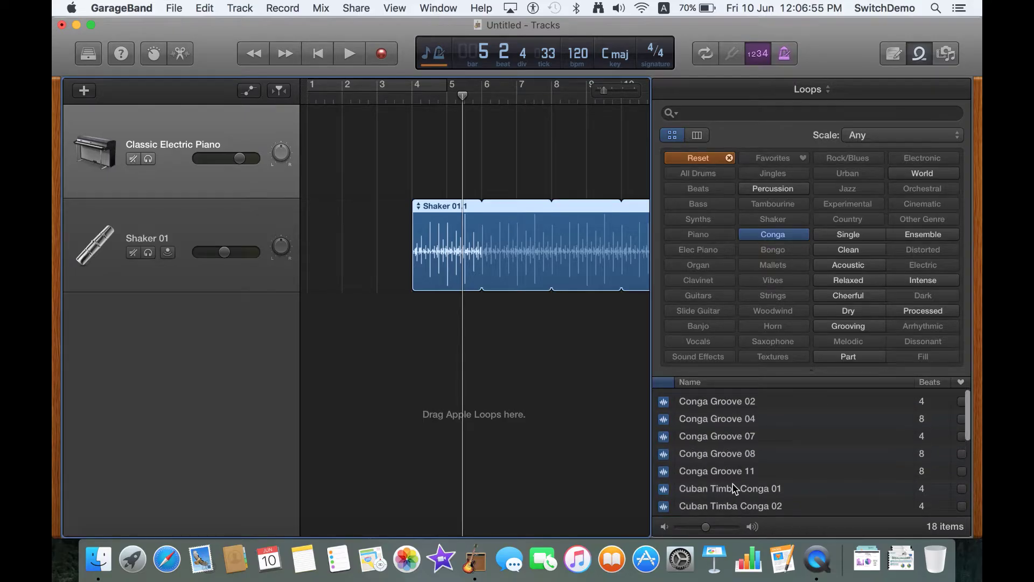
{"action": "scroll", "coordinate": [732, 414], "scroll_direction": "down", "scroll_amount": 1}
Audition Conga Groove 02 and add it as a track below Shaker 01
{"action": "left_click", "coordinate": [738, 400]}
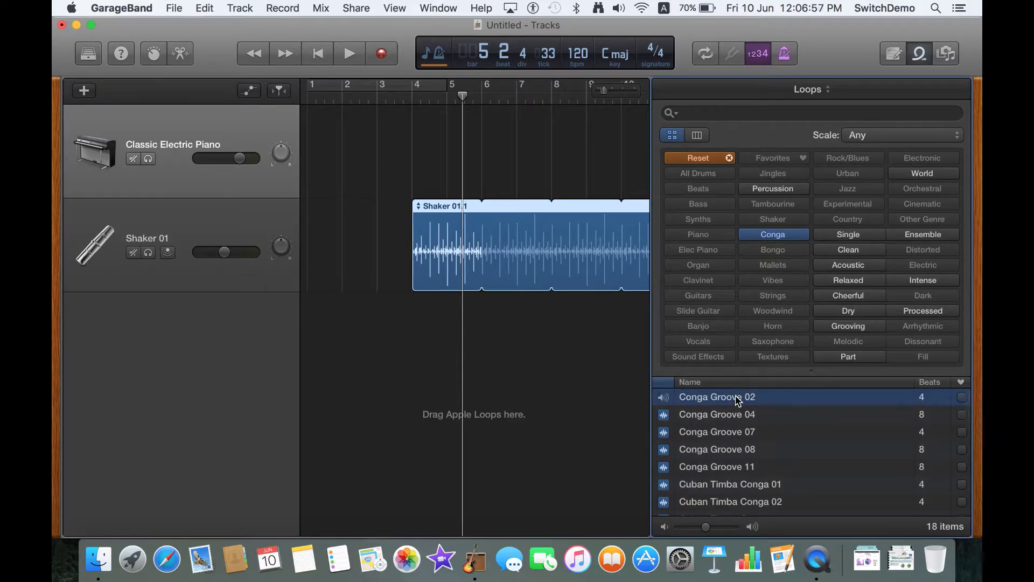
{"action": "left_click", "coordinate": [736, 397]}
{"action": "left_click", "coordinate": [720, 399]}
{"action": "left_click_drag", "start_coordinate": [719, 401], "coordinate": [670, 323]}
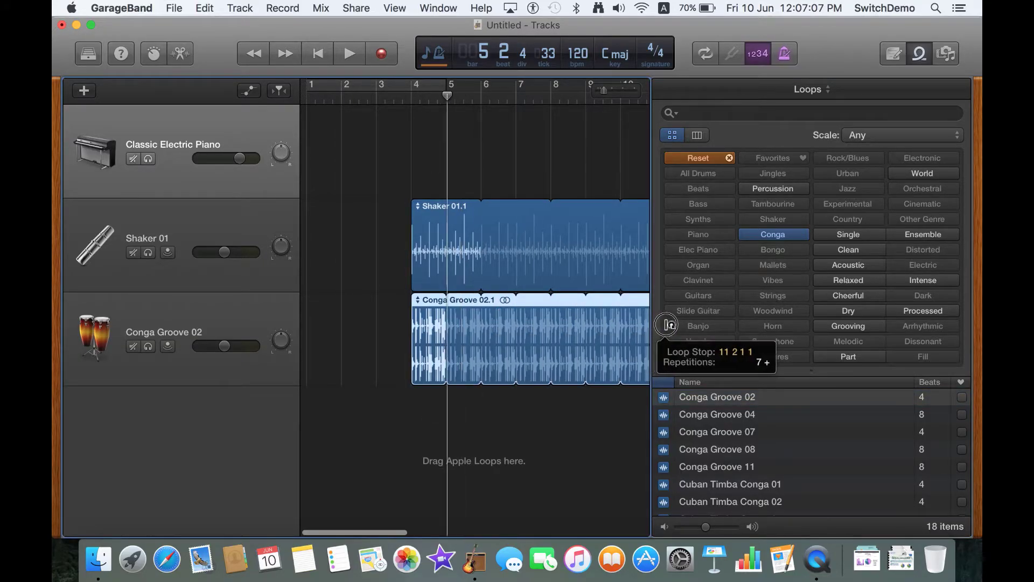
{"action": "scroll", "coordinate": [425, 371], "scroll_direction": "left", "scroll_amount": 3}
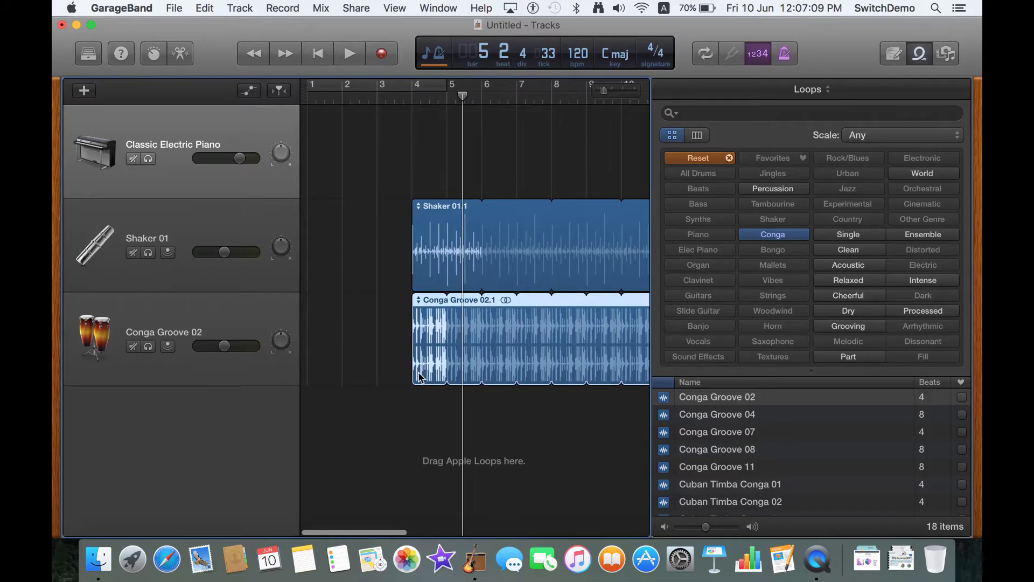
Filter by Tambourine, add Tambourine 01 below Conga Groove 02, and select the conga region
{"action": "left_click", "coordinate": [775, 234]}
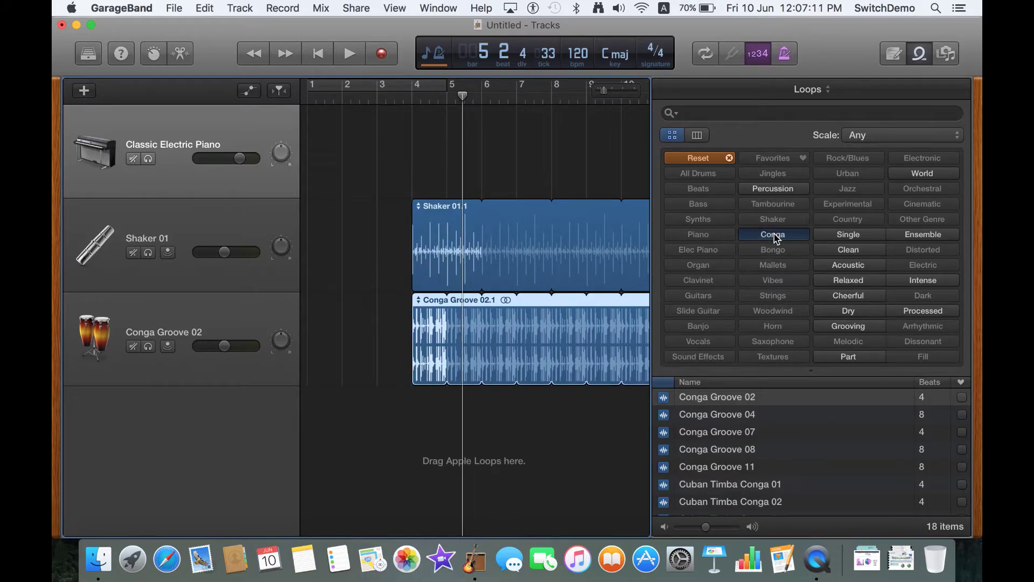
{"action": "left_click", "coordinate": [785, 207]}
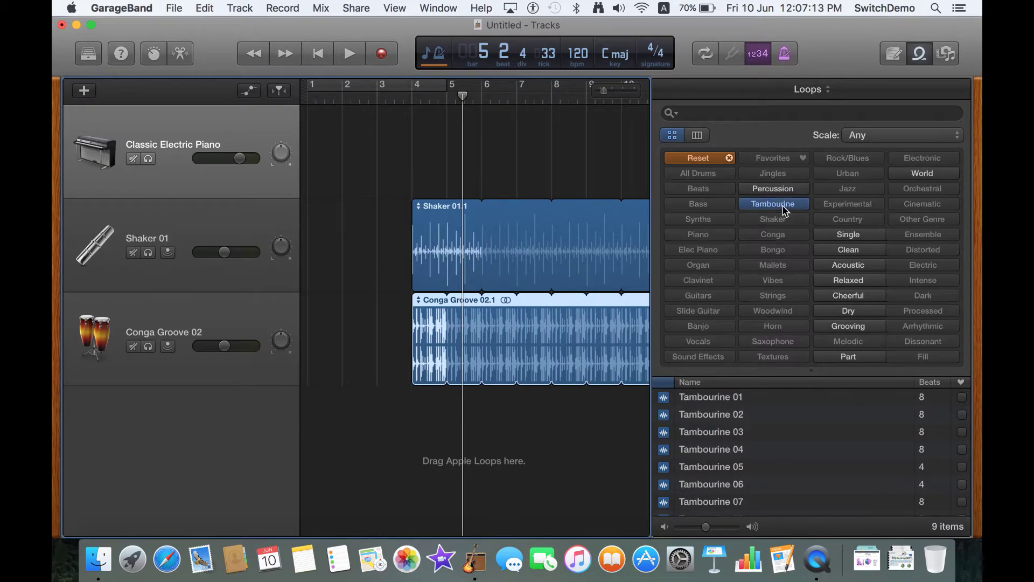
{"action": "left_click", "coordinate": [731, 399]}
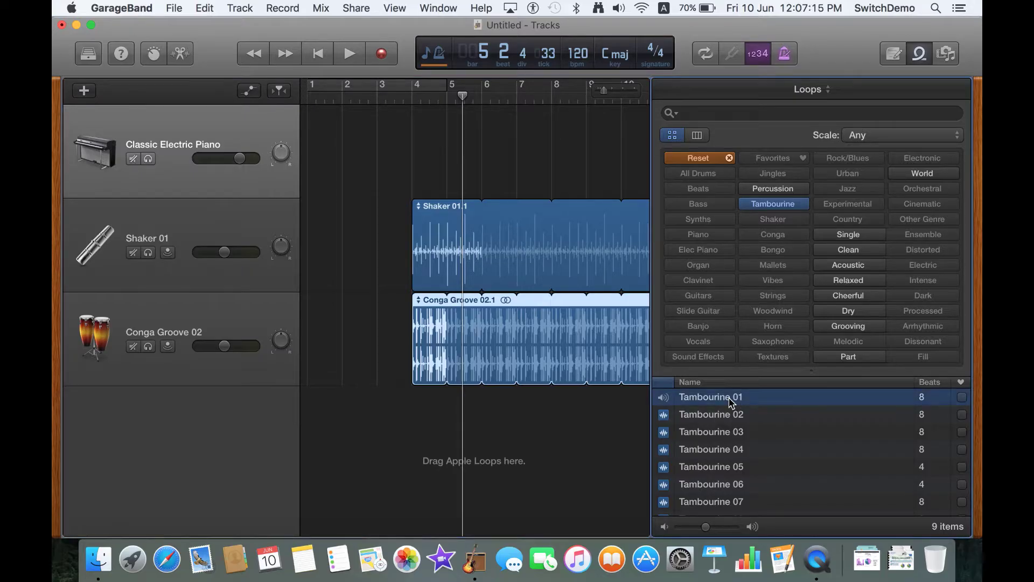
{"action": "left_click", "coordinate": [731, 401]}
{"action": "left_click_drag", "start_coordinate": [716, 399], "coordinate": [608, 404]}
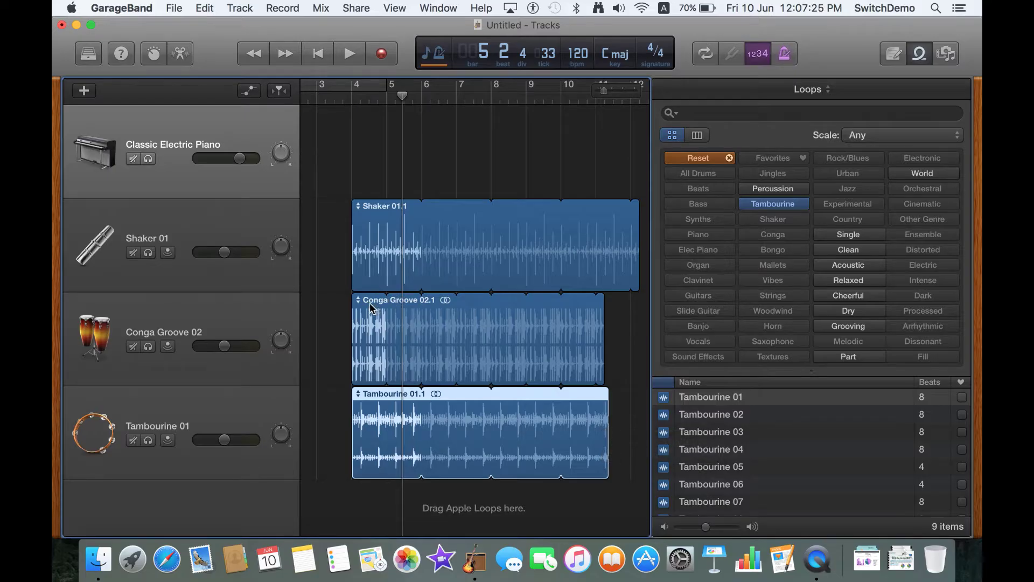
{"action": "left_click", "coordinate": [445, 299]}
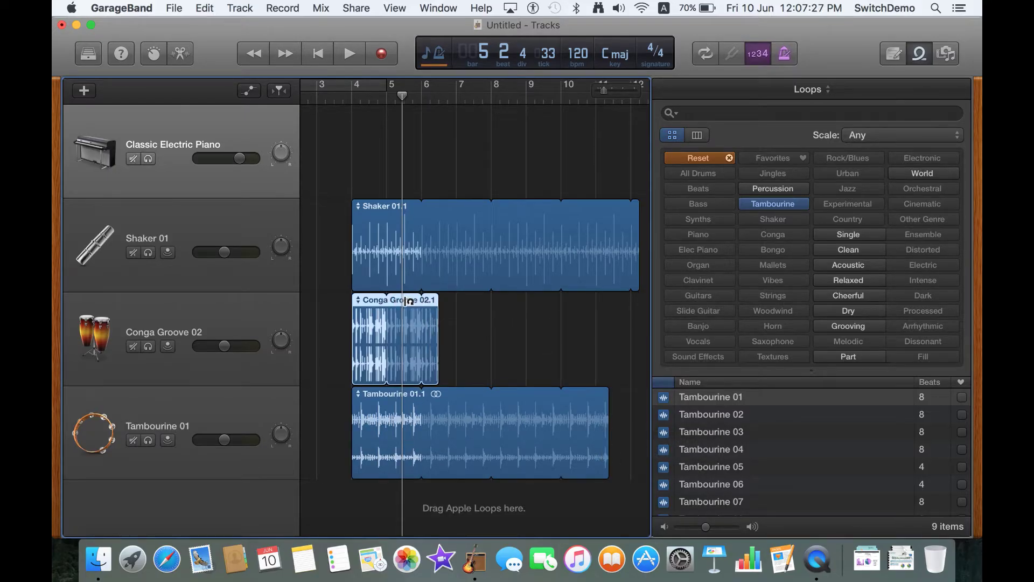
Move the conga region to roughly bars 6–8 and clear the Tambourine filter
{"action": "left_click_drag", "start_coordinate": [439, 303], "coordinate": [639, 323]}
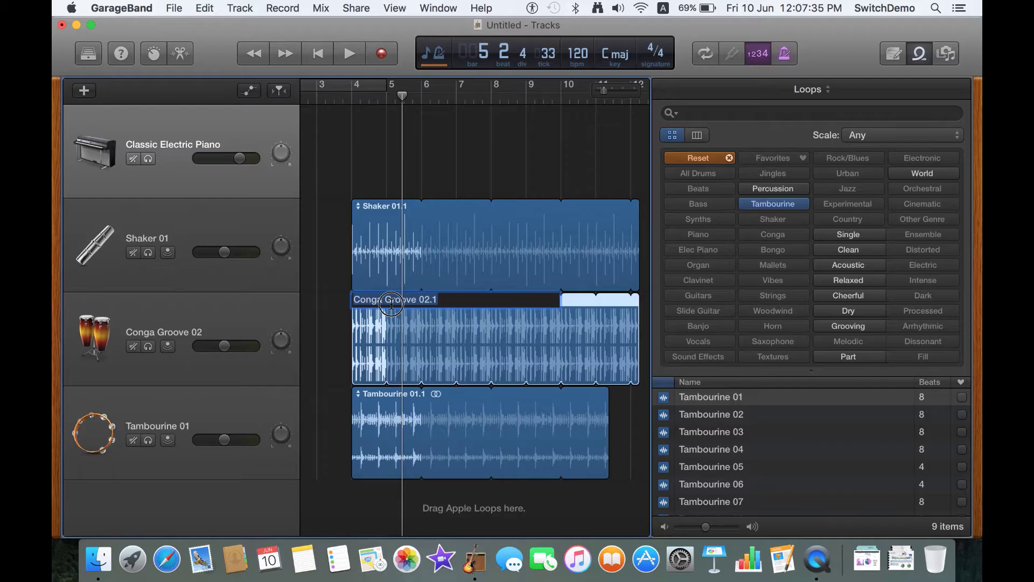
{"action": "left_click", "coordinate": [364, 330]}
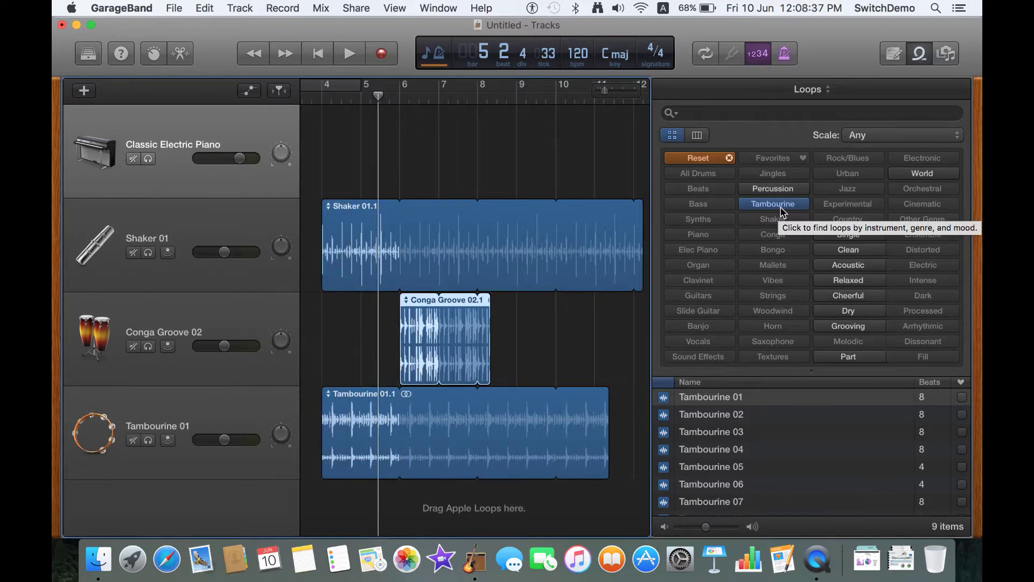
{"action": "left_click", "coordinate": [773, 204]}
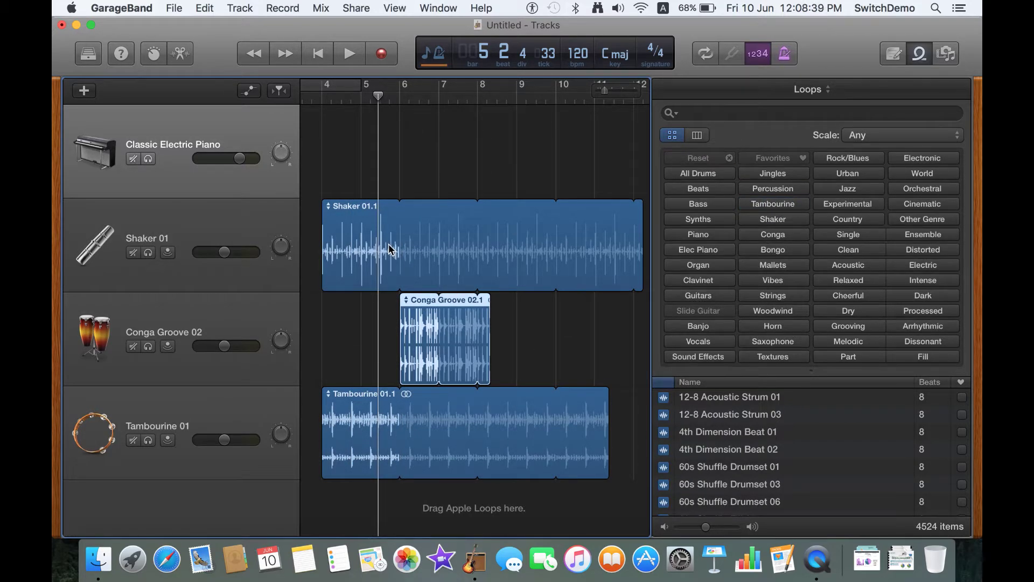
Repeat the conga loop out to about bar 11 and filter loops by Strings
{"action": "left_click_drag", "start_coordinate": [490, 306], "coordinate": [634, 306]}
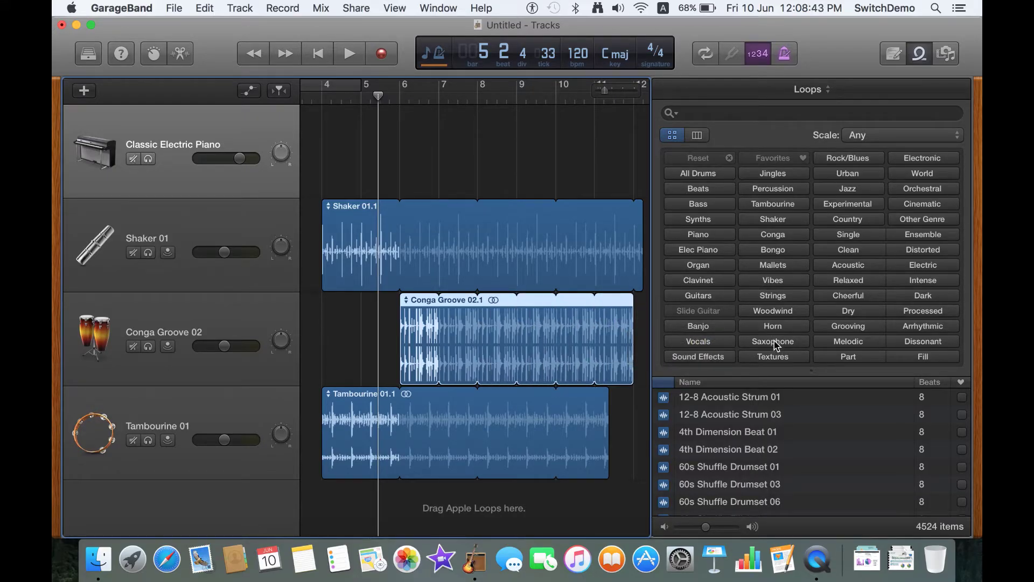
{"action": "left_click", "coordinate": [778, 300]}
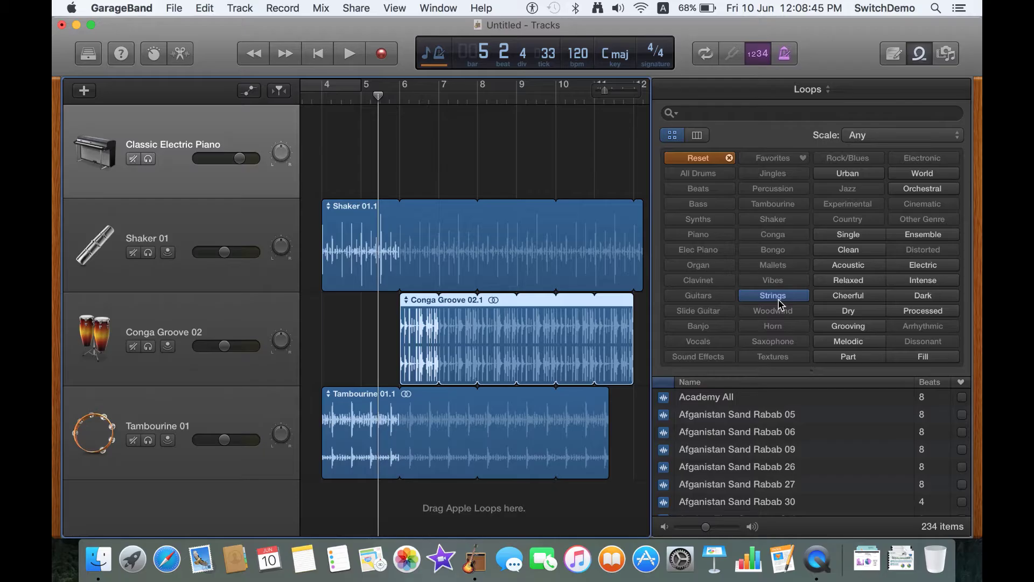
{"action": "scroll", "coordinate": [747, 423], "scroll_direction": "down", "scroll_amount": 15}
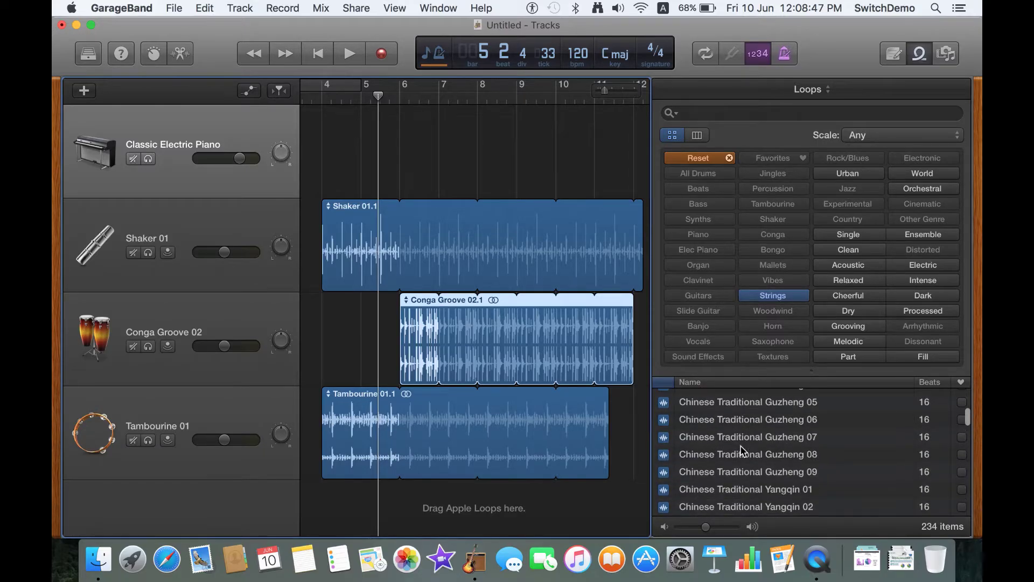
{"action": "scroll", "coordinate": [743, 451], "scroll_direction": "down", "scroll_amount": 2}
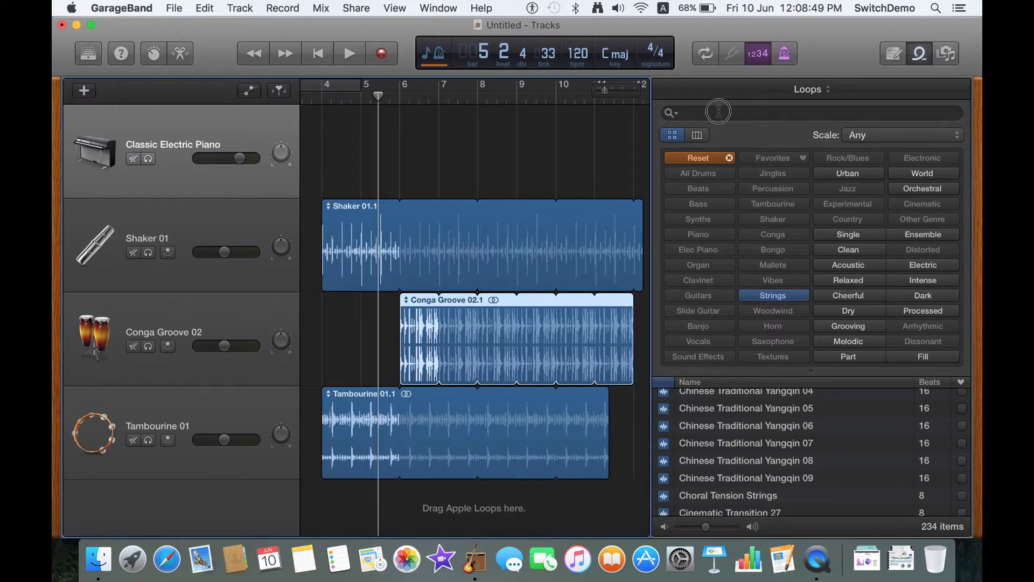
Search 'or', audition Orchestra Strings 18, and add it as a track entering around bar 8
{"action": "left_click", "coordinate": [688, 113]}
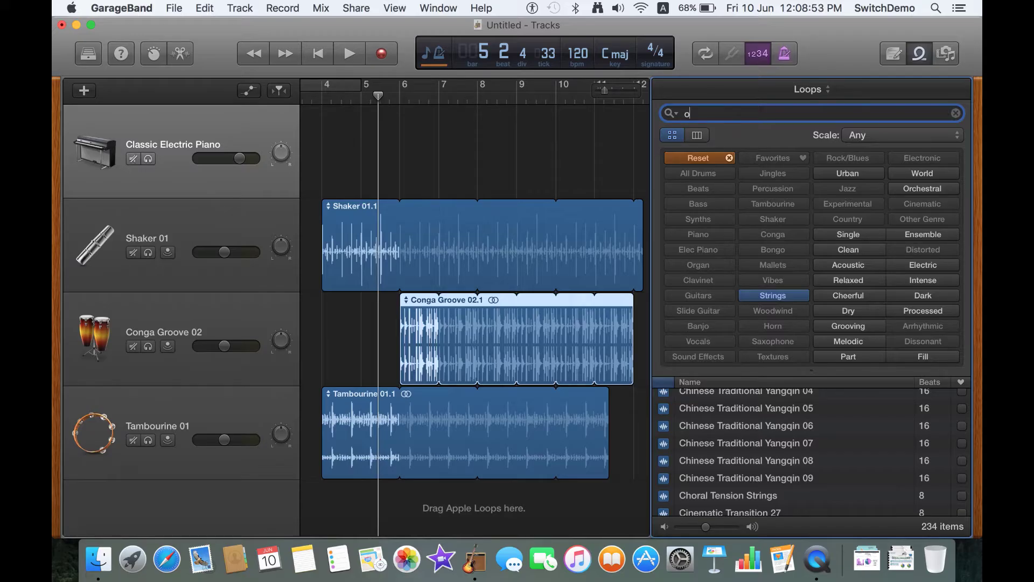
{"action": "scroll", "coordinate": [738, 447], "scroll_direction": "down", "scroll_amount": 10}
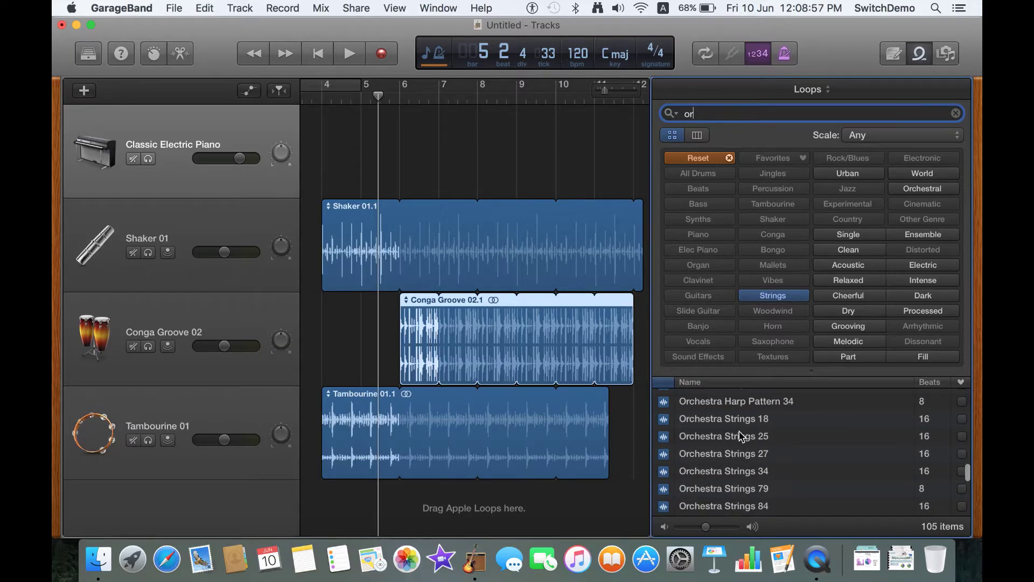
{"action": "left_click", "coordinate": [740, 424]}
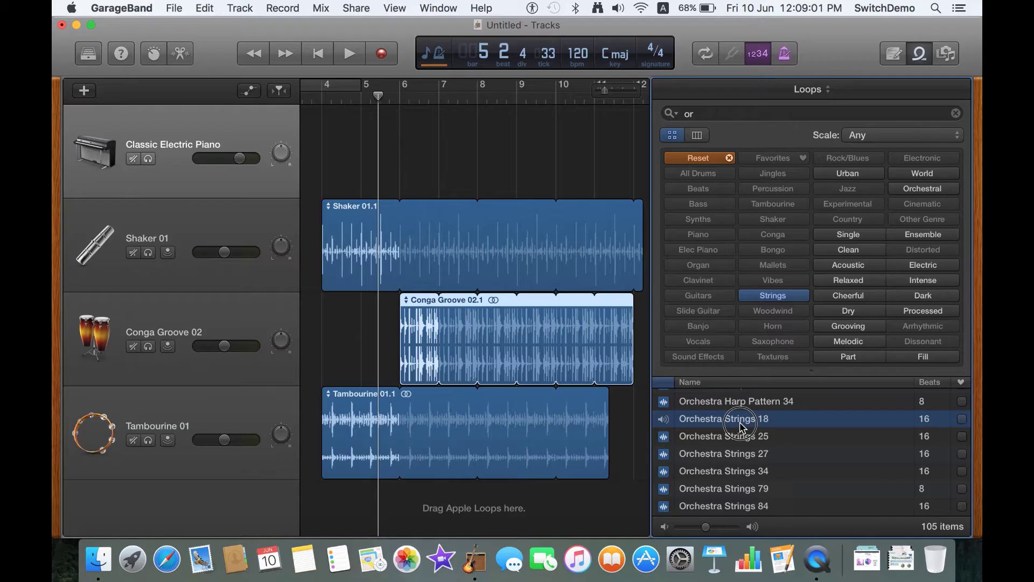
{"action": "left_click", "coordinate": [733, 425]}
{"action": "left_click_drag", "start_coordinate": [680, 423], "coordinate": [478, 500]}
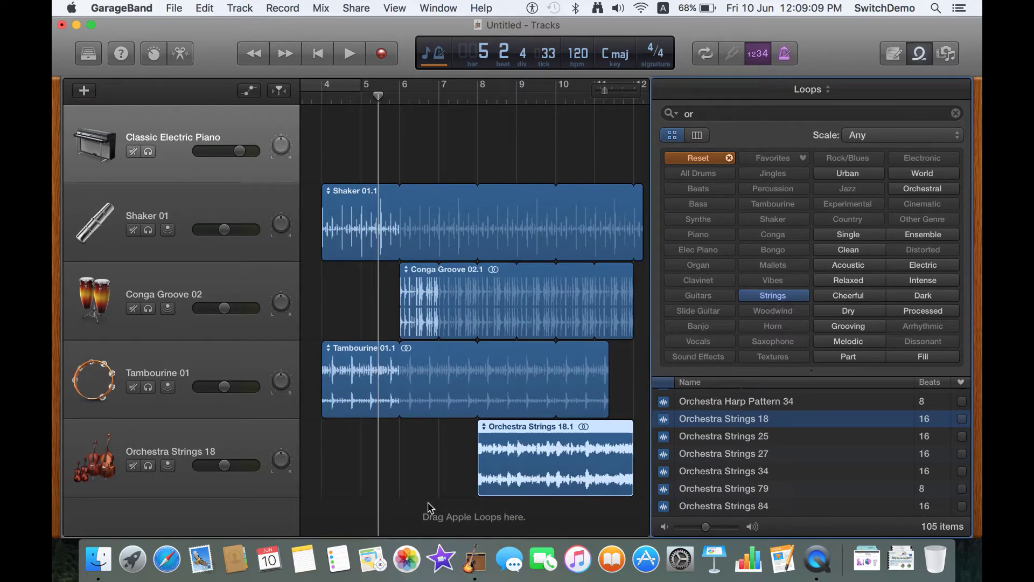
Move the playhead near the song start and play the four-track arrangement
{"action": "scroll", "coordinate": [428, 509], "scroll_direction": "left", "scroll_amount": 5}
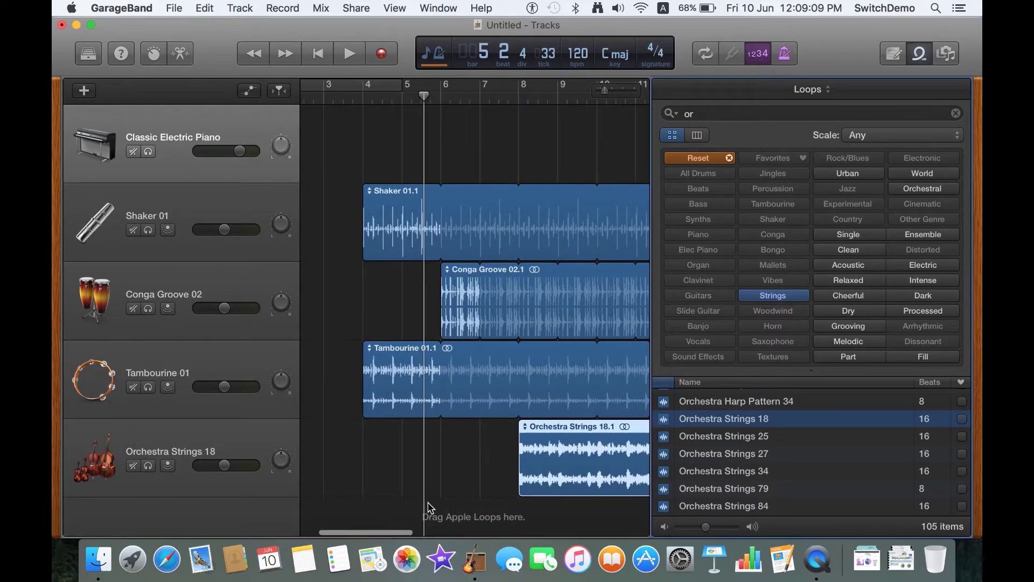
{"action": "left_click", "coordinate": [360, 100]}
{"action": "key", "text": "space"}
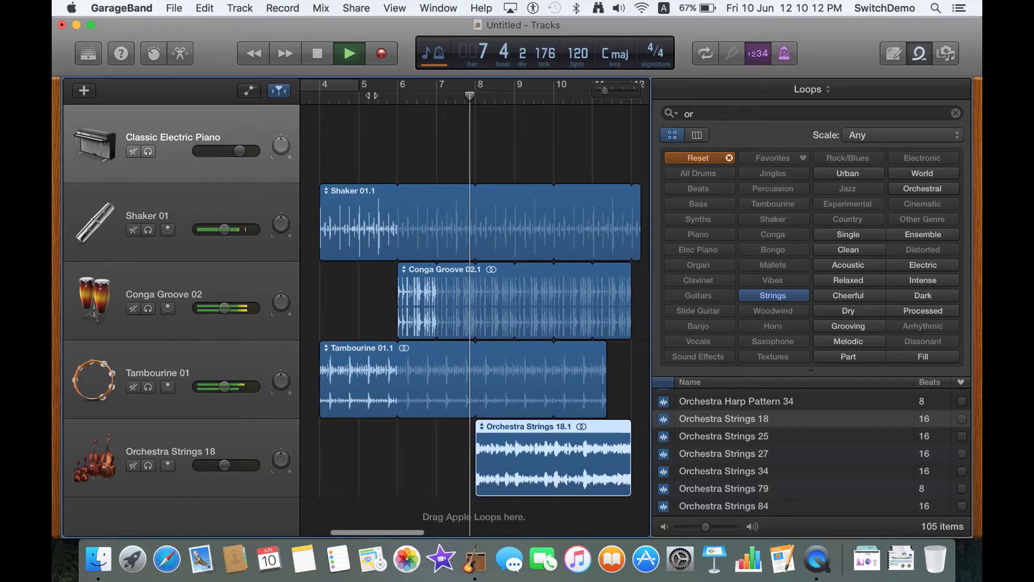
Stop playback at bar 8, beat 3, just as the Orchestra Strings 18 region enters
{"action": "key", "text": "space"}
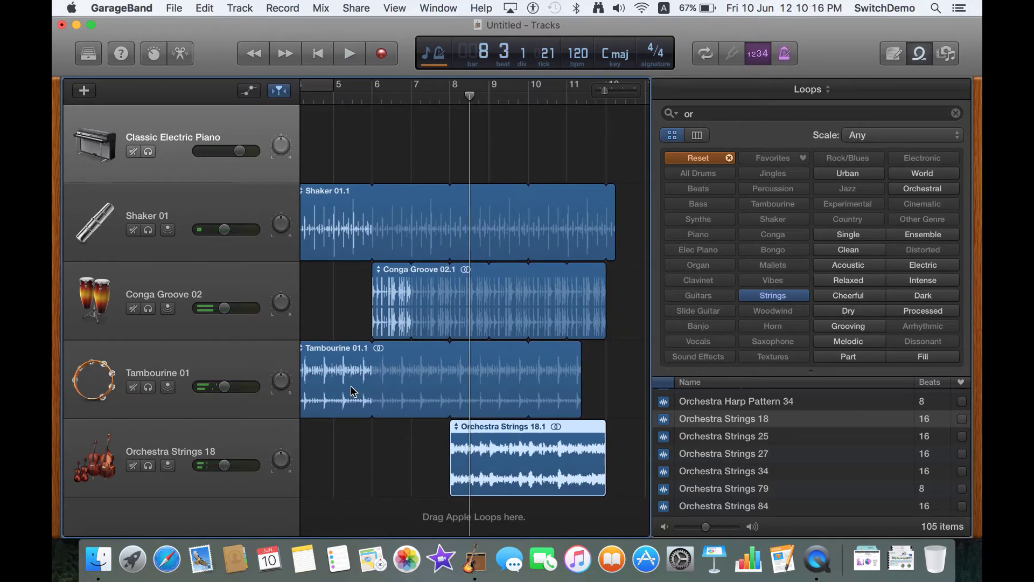
Reset the Loop Browser to list all 4524 loops, then view and close the Share menu without exporting
{"action": "left_click", "coordinate": [730, 159]}
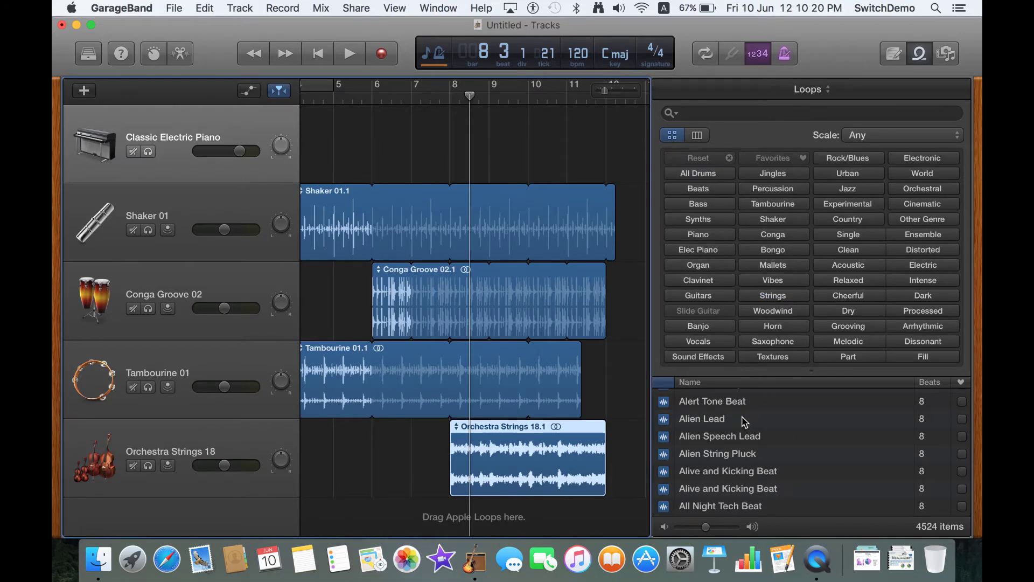
{"action": "left_click", "coordinate": [348, 7]}
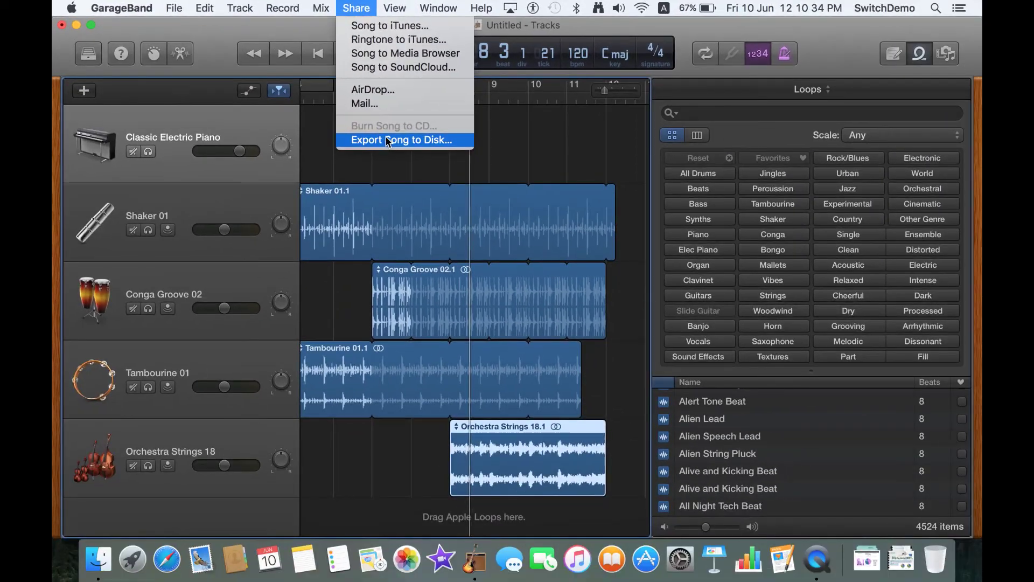
{"action": "left_click", "coordinate": [499, 160]}
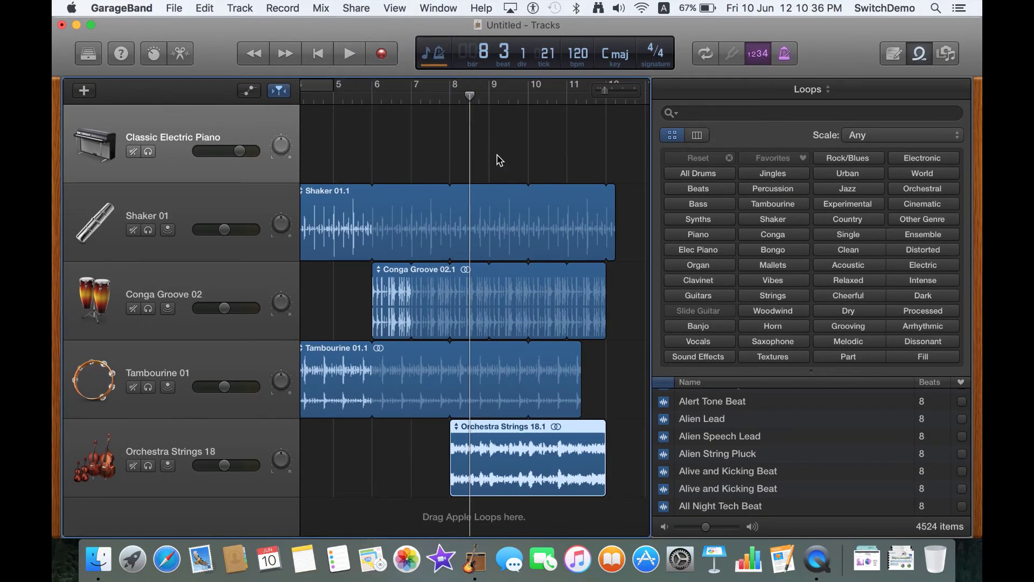